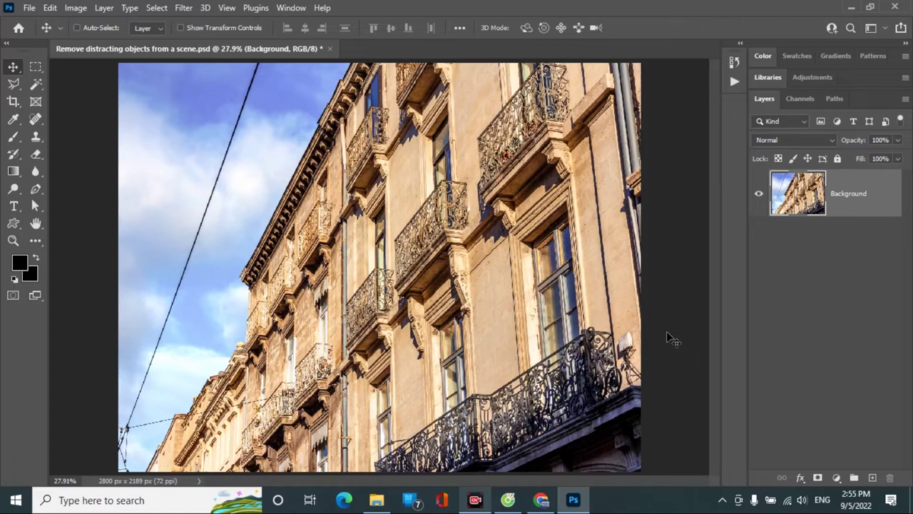
View the photo at 100% and pan along the wires across the facade
key(ctrl)
double_click(12, 242)
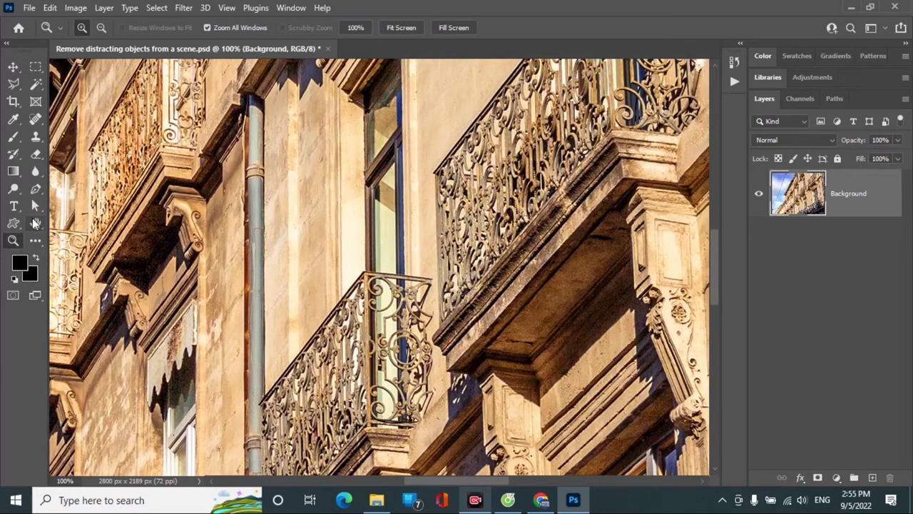
click(35, 223)
drag(116, 236, 604, 241)
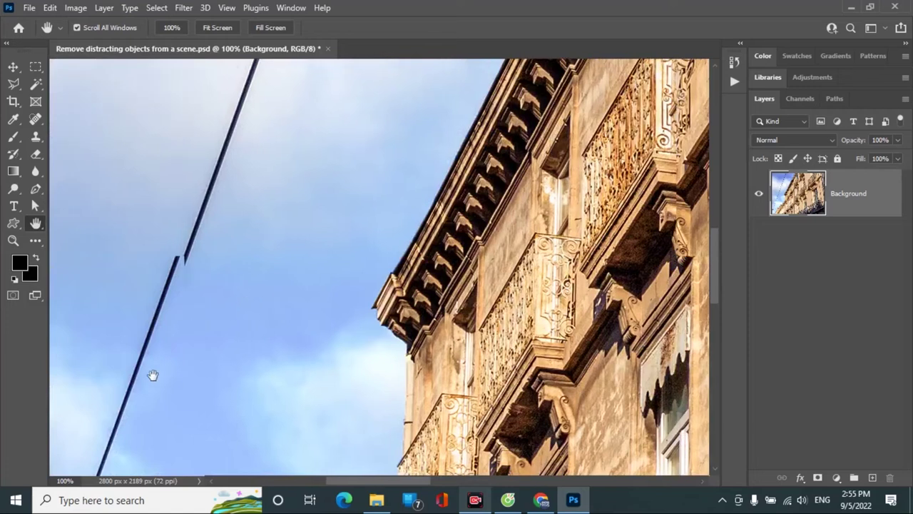
drag(153, 373, 281, 240)
drag(262, 447, 224, 224)
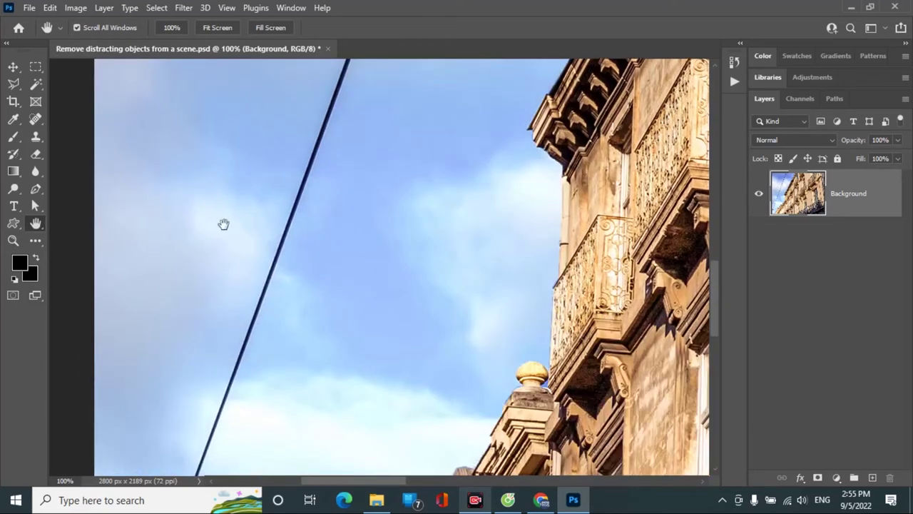
drag(196, 287, 206, 263)
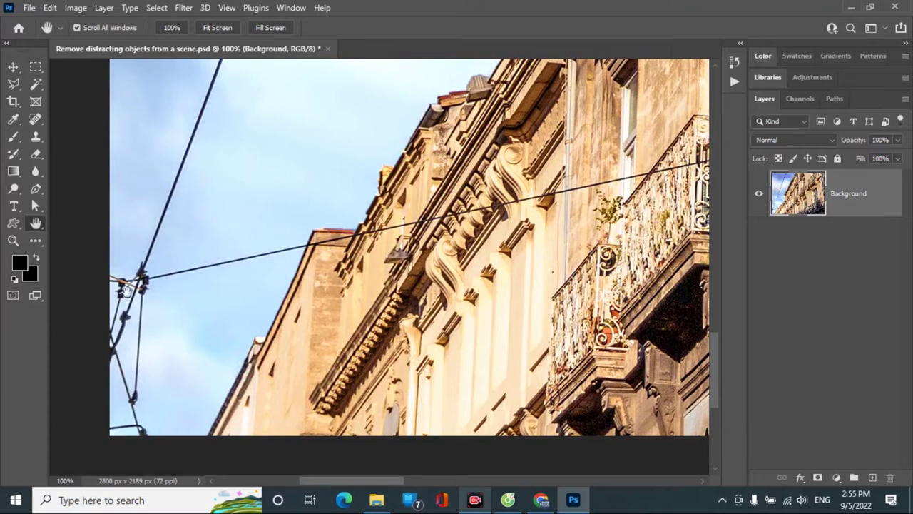
drag(220, 212, 159, 350)
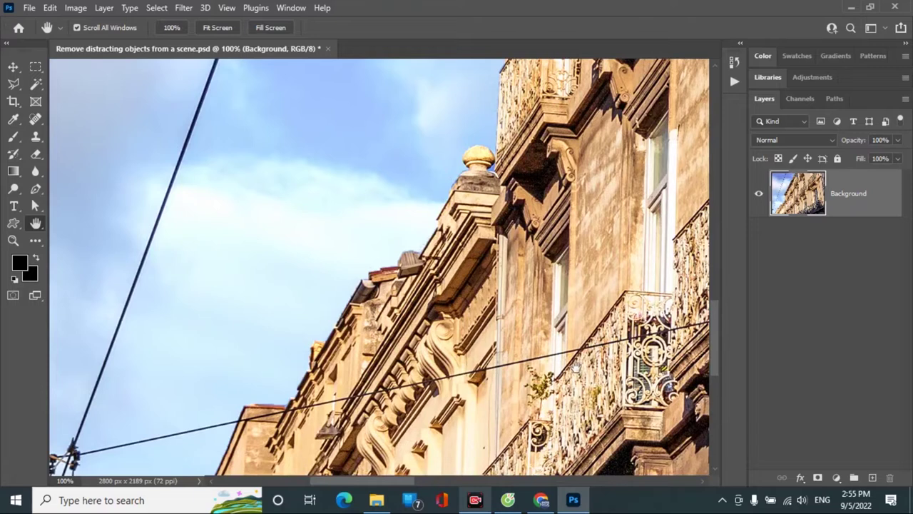
drag(581, 370, 342, 365)
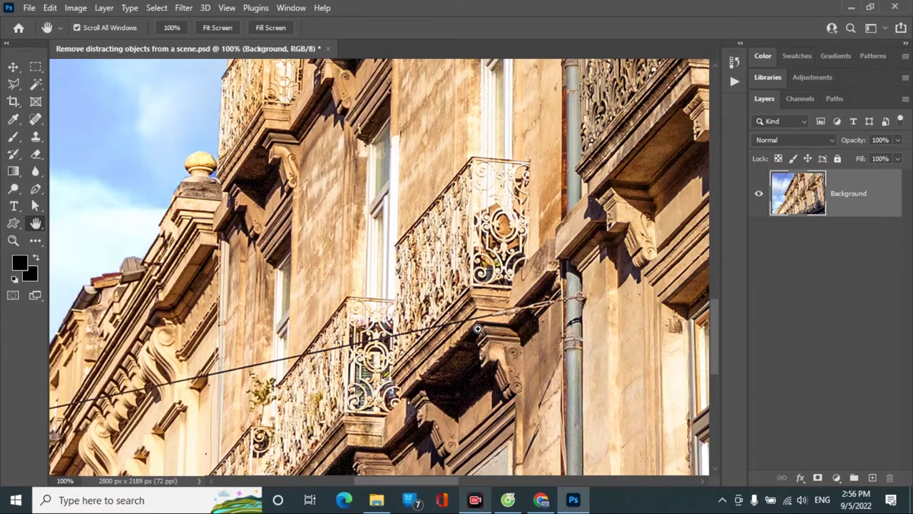
Zoom out to 25%, choose the Spot Healing Brush Tool, and add an empty Layer 1
key(ctrl+minus)
key(ctrl+minus)
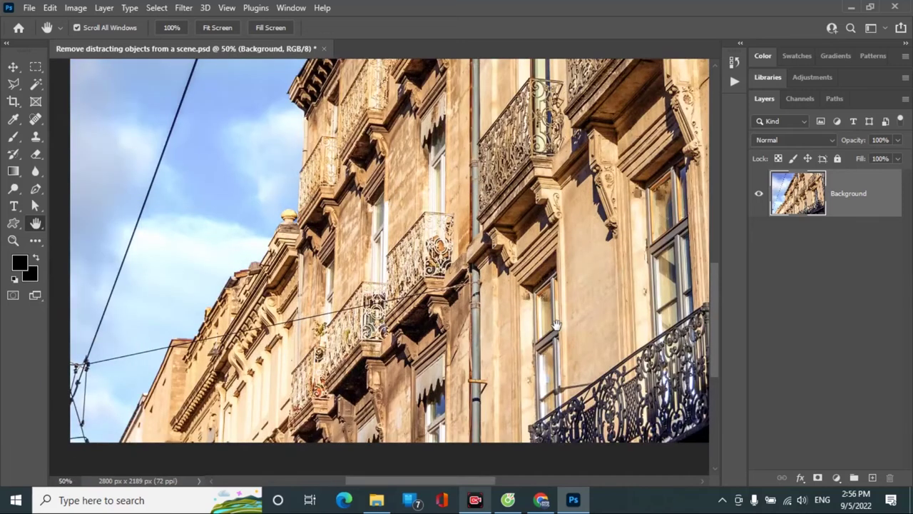
key(ctrl+minus)
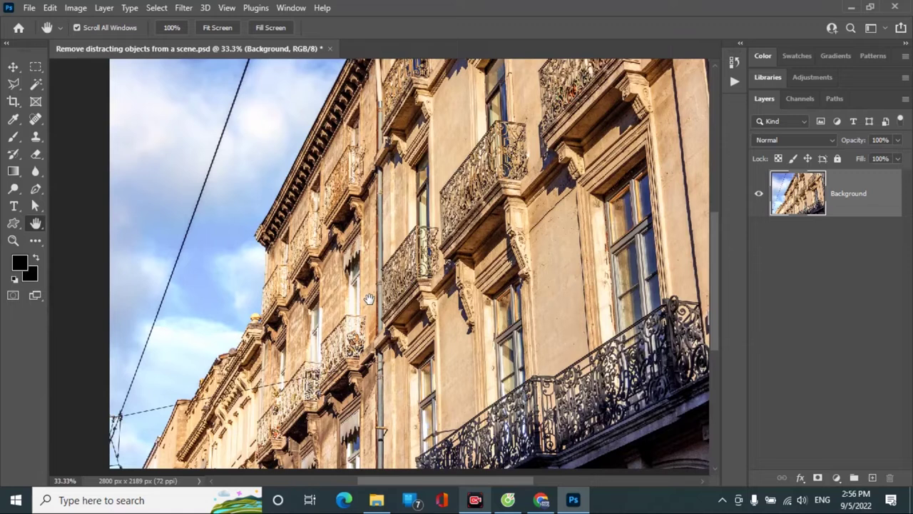
key(ctrl+minus)
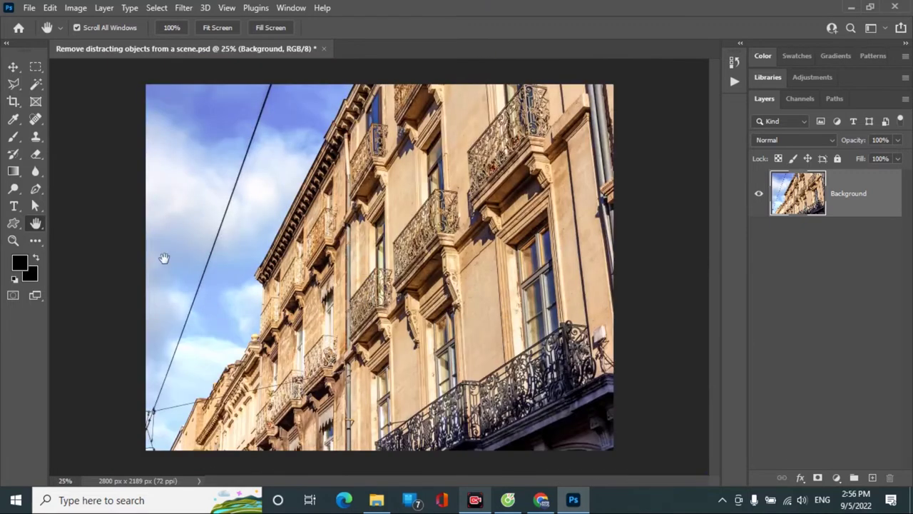
click(36, 123)
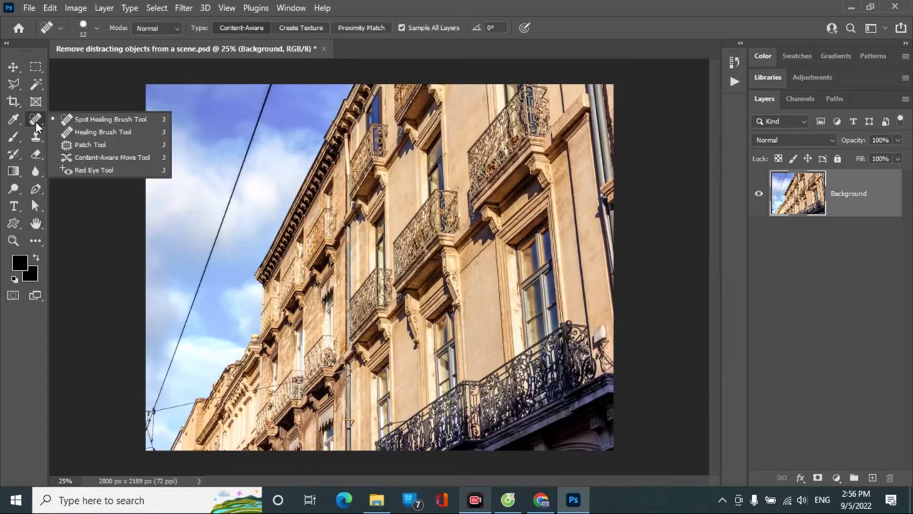
click(91, 126)
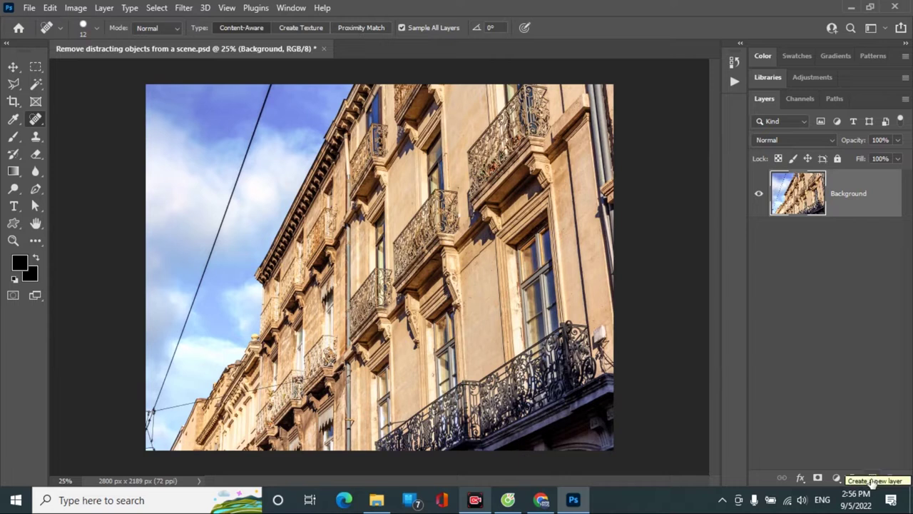
click(871, 477)
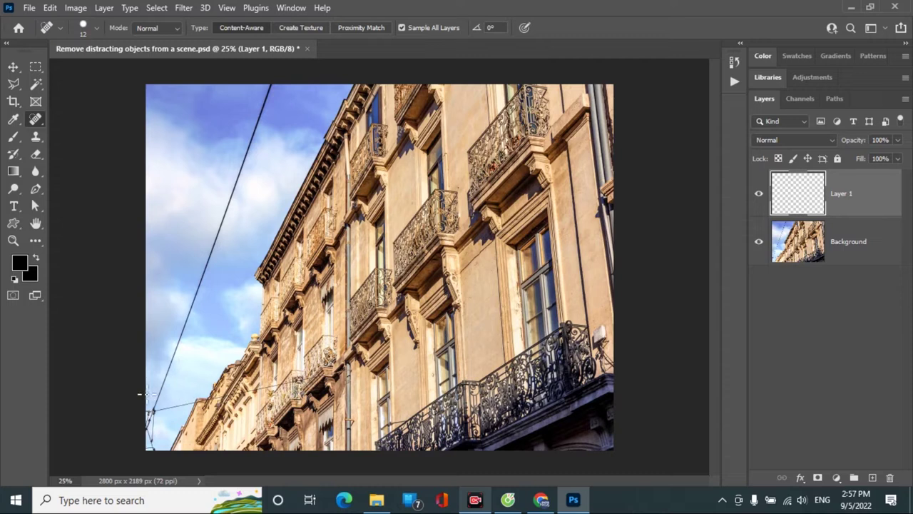
Set the brush to 29 px with a softer edge in the brush picker
click(95, 28)
drag(40, 69, 40, 68)
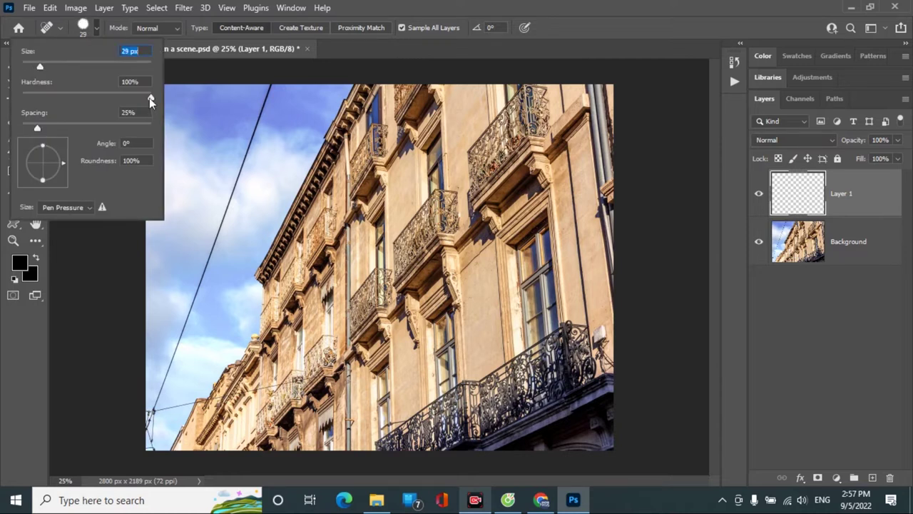
drag(66, 95, 48, 95)
click(254, 285)
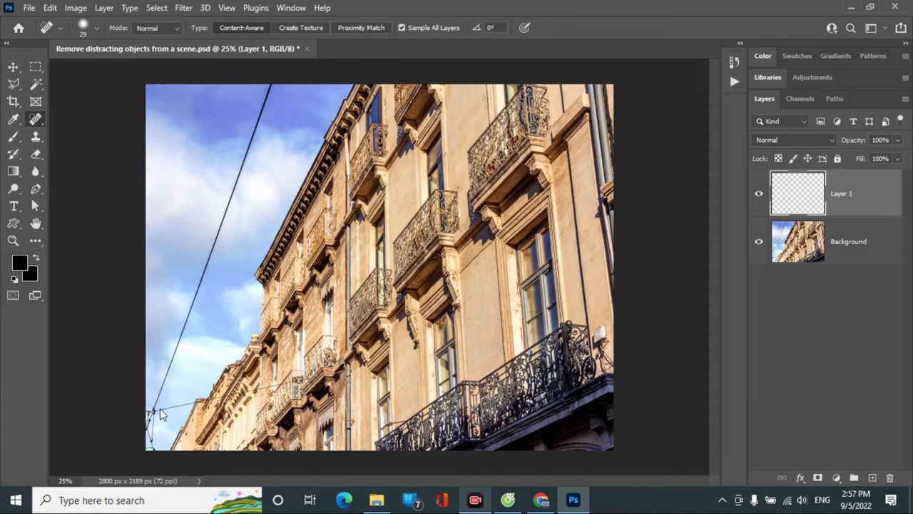
Enlarge the brush to 93 px and heal the lower-left wire junction and corner bits
drag(167, 415, 149, 409)
drag(150, 409, 160, 410)
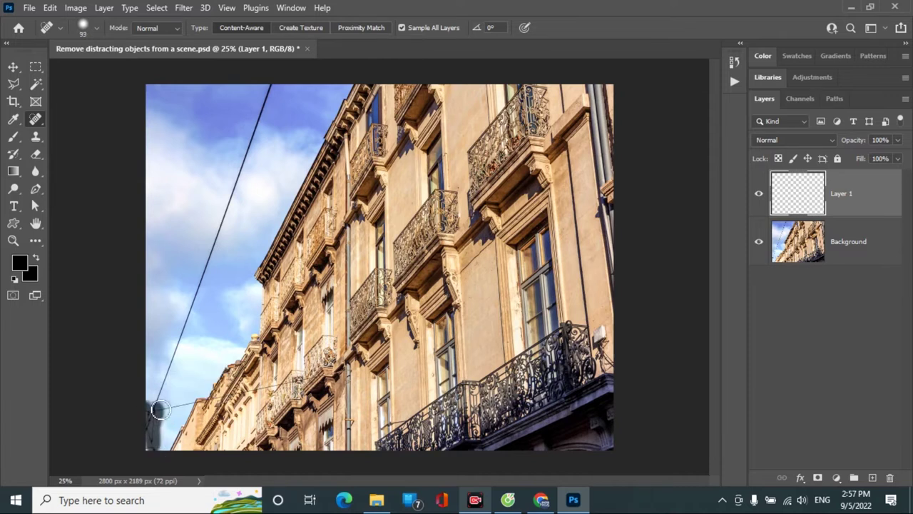
drag(160, 410, 147, 444)
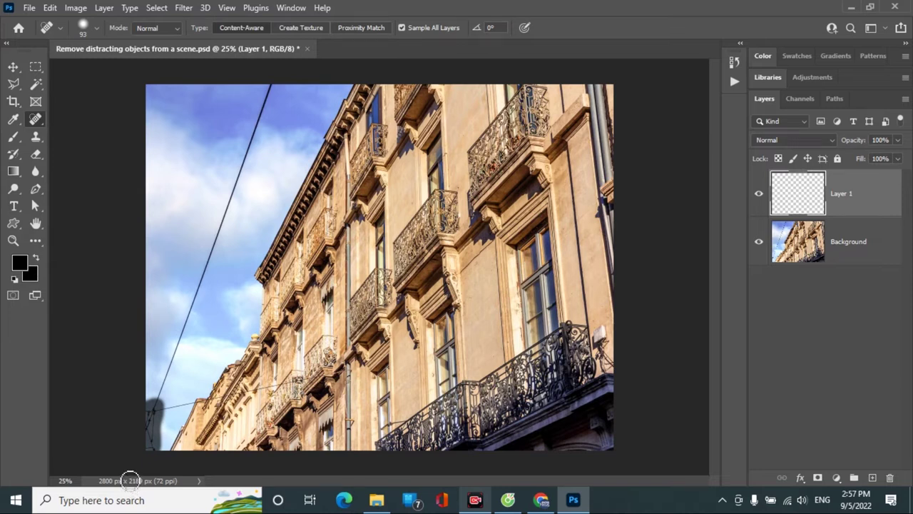
drag(130, 480, 129, 483)
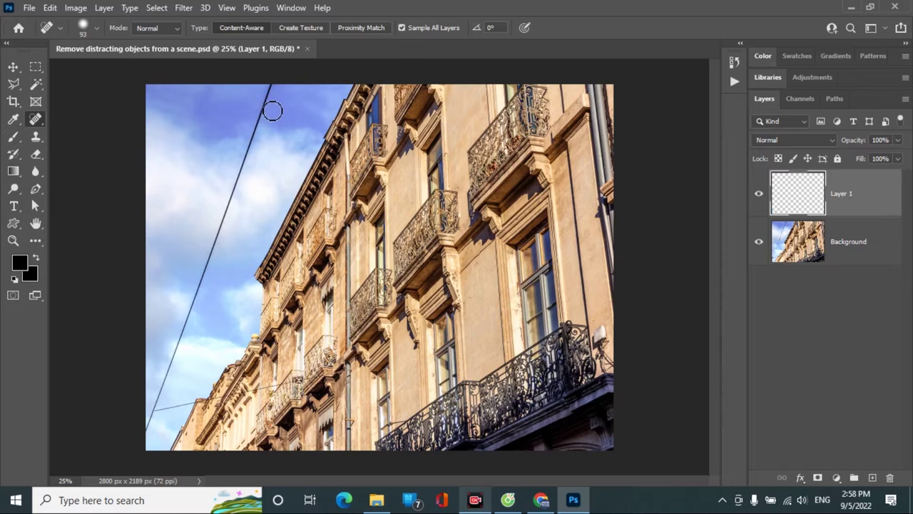
Resize the Spot Healing Brush to 31 px with an Alt+right-drag on the canvas
click(97, 28)
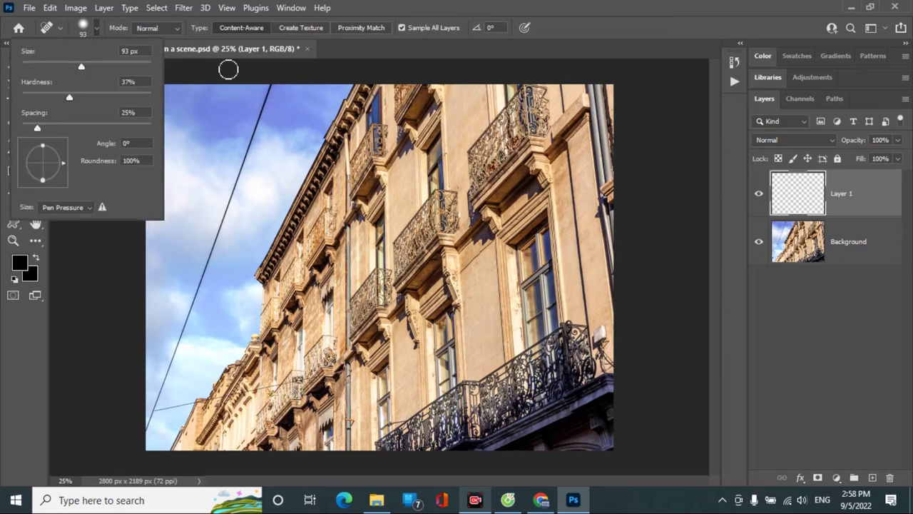
click(335, 67)
scroll(274, 119, up, 2)
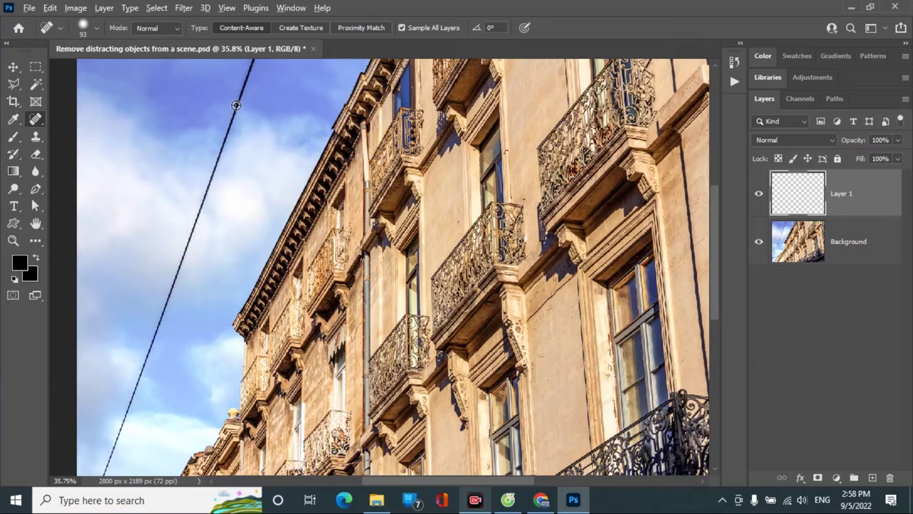
drag(235, 105, 230, 108)
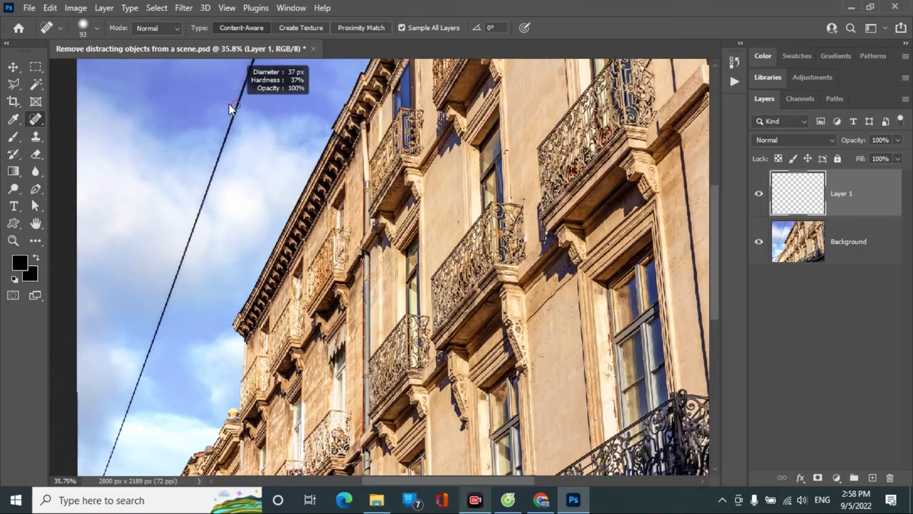
drag(230, 108, 231, 107)
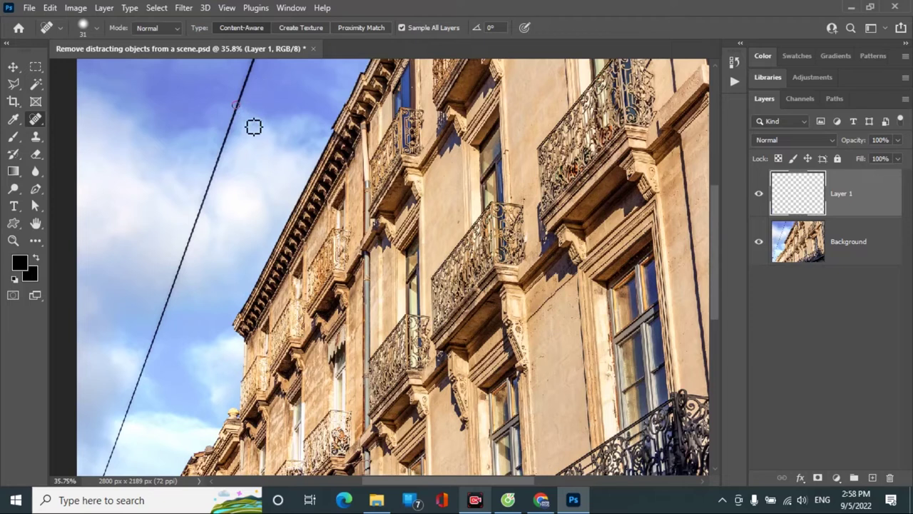
scroll(254, 127, up, 2)
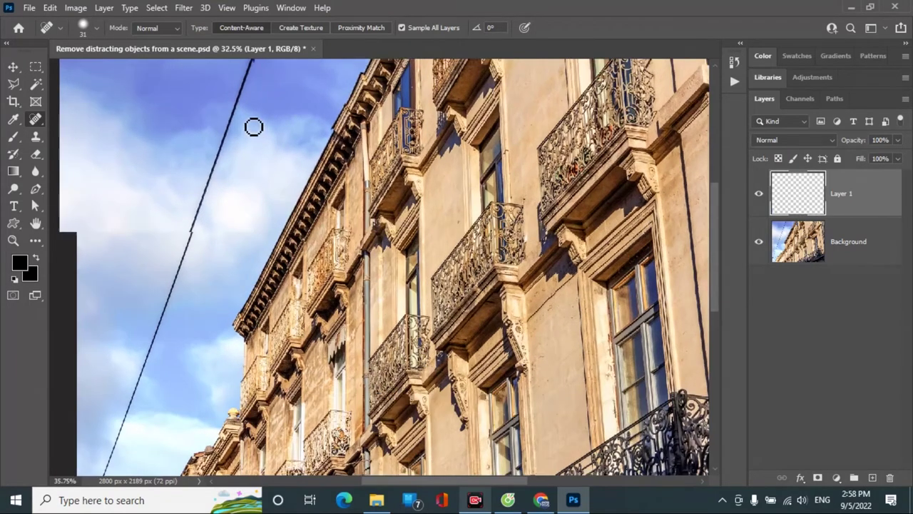
scroll(254, 127, down, 1)
scroll(254, 127, down, 1)
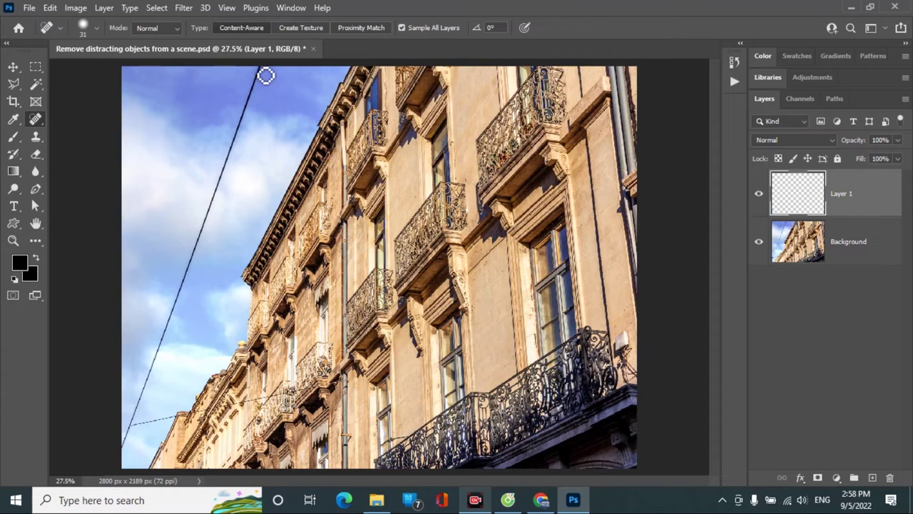
Heal the long diagonal sky wire, finishing with a 53 px brush Shift-click
drag(265, 75, 129, 463)
alt+right_click(257, 186)
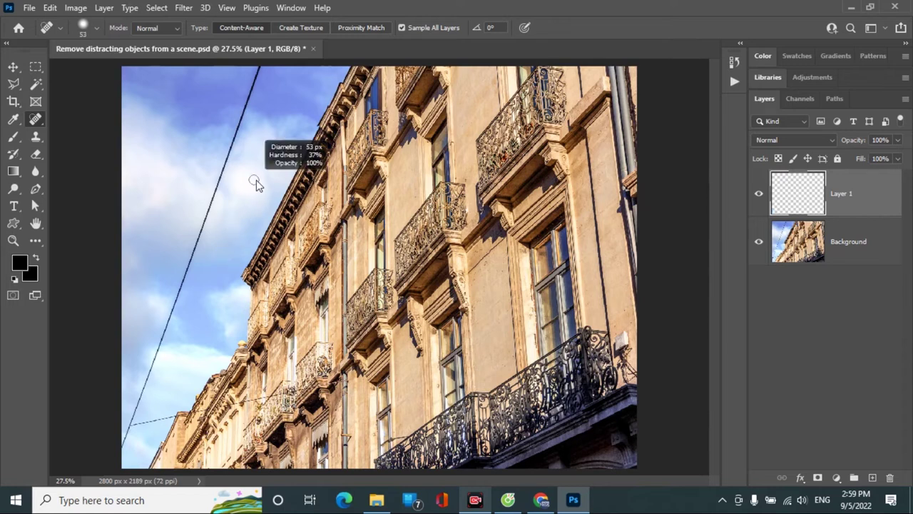
key(ctrl+minus)
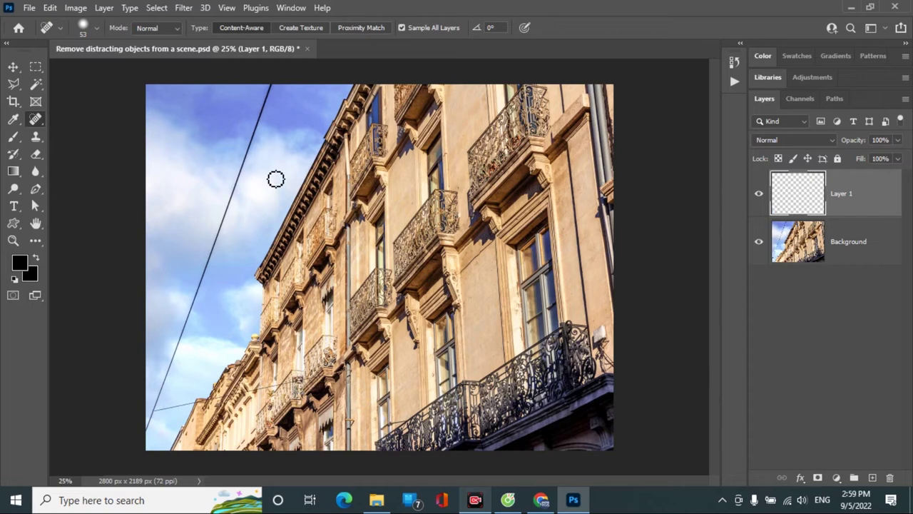
shift+click(276, 90)
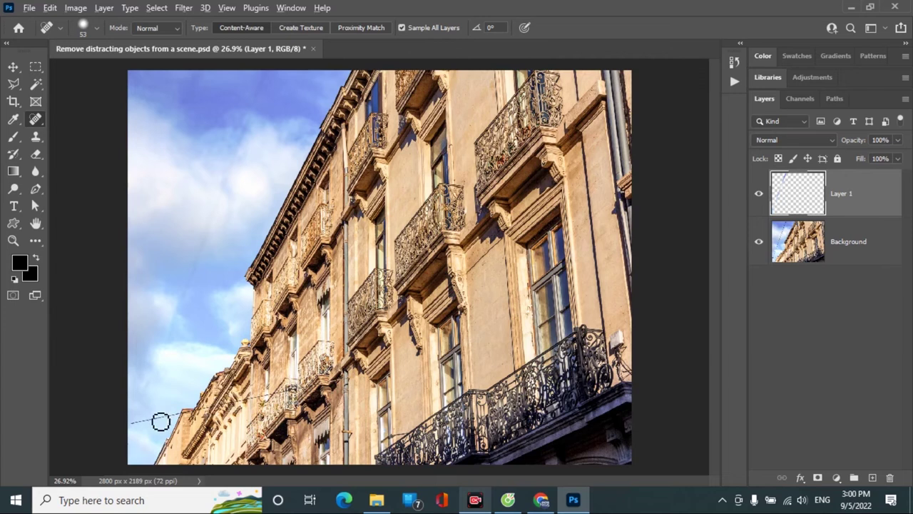
Shrink the brush to 24 px and Shift-click to heal the short lower-left wire
alt+right_click(157, 419)
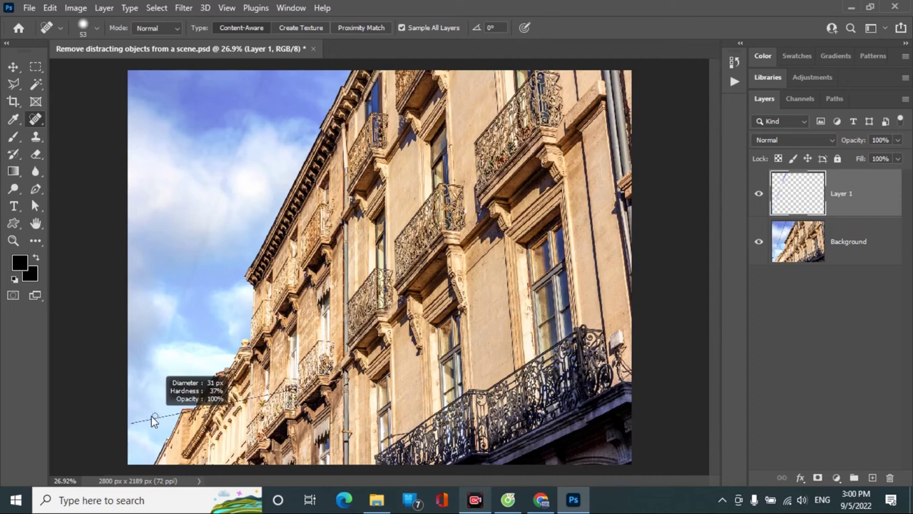
drag(151, 417, 150, 428)
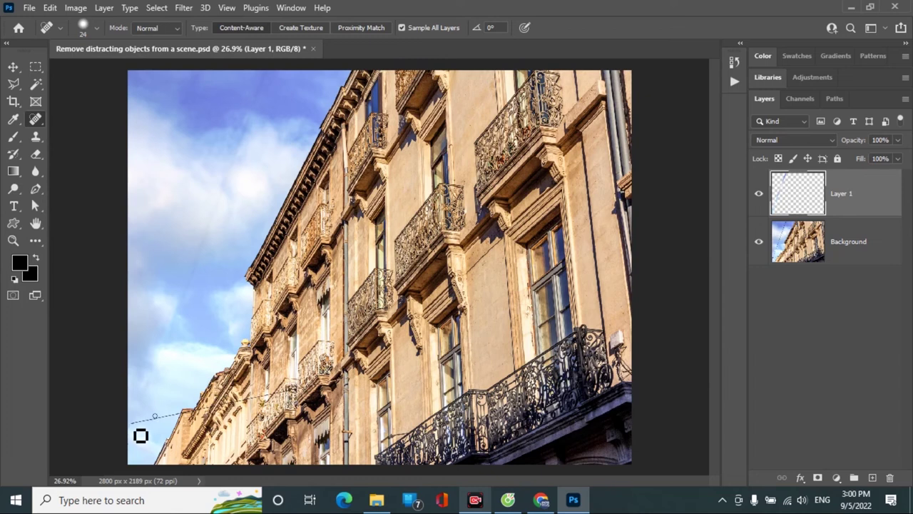
scroll(151, 428, down, 1)
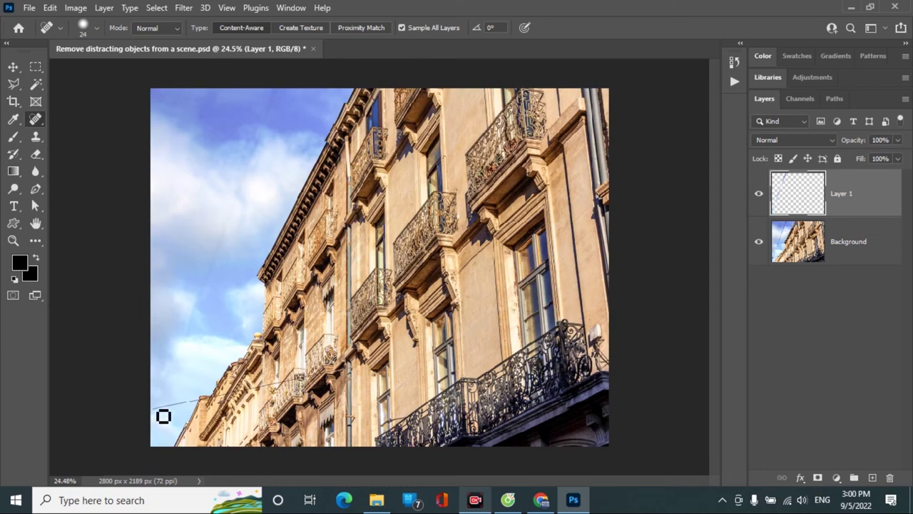
shift+click(360, 373)
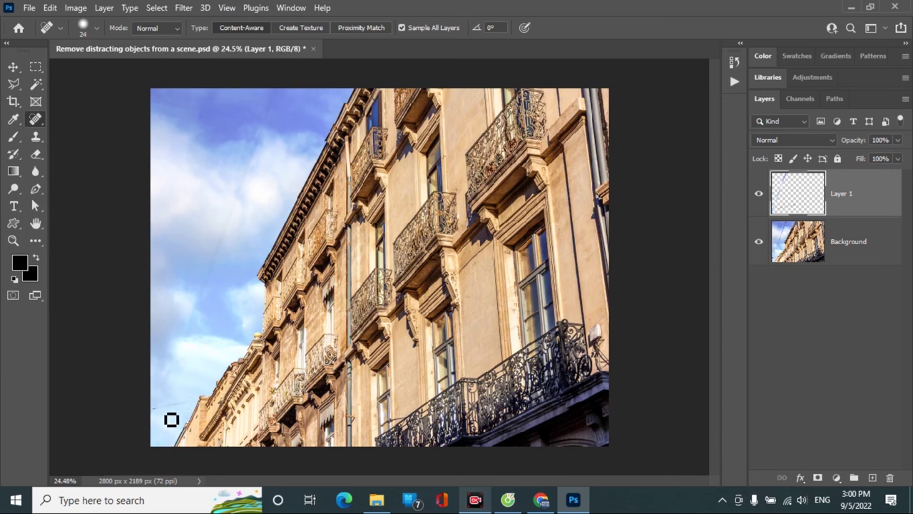
With a 73 px brush, heal the left-edge wire stub and the faint sky streak
drag(163, 413, 164, 414)
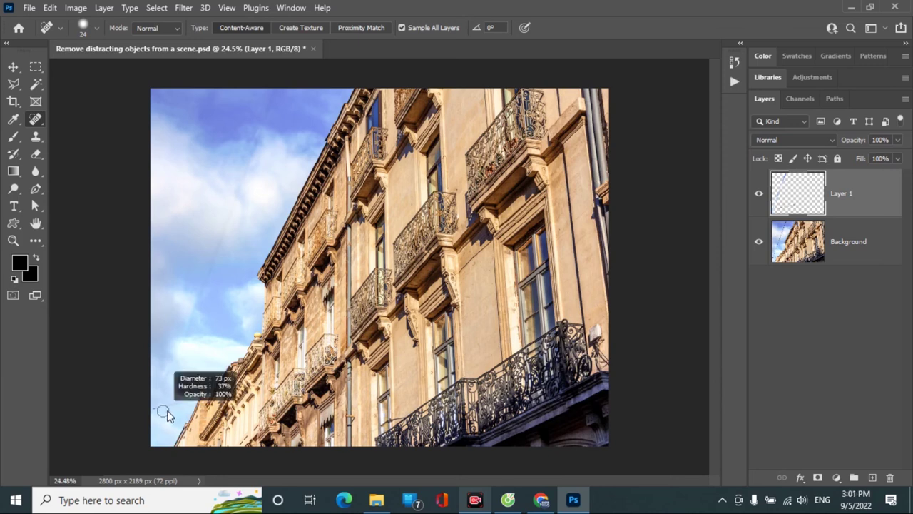
drag(155, 414, 191, 402)
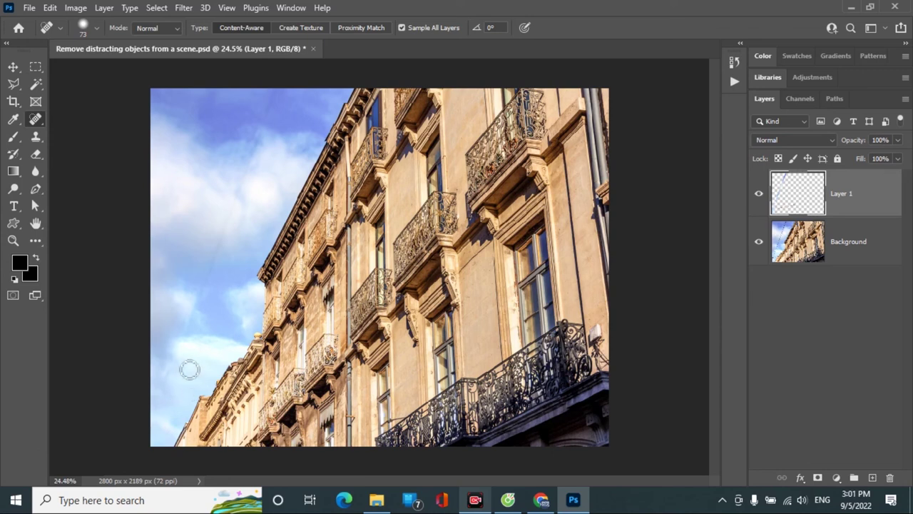
drag(204, 289, 253, 141)
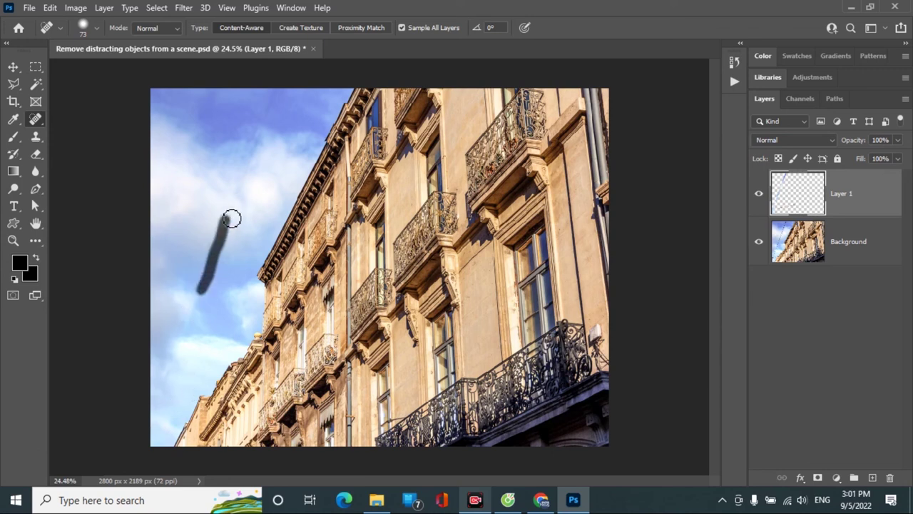